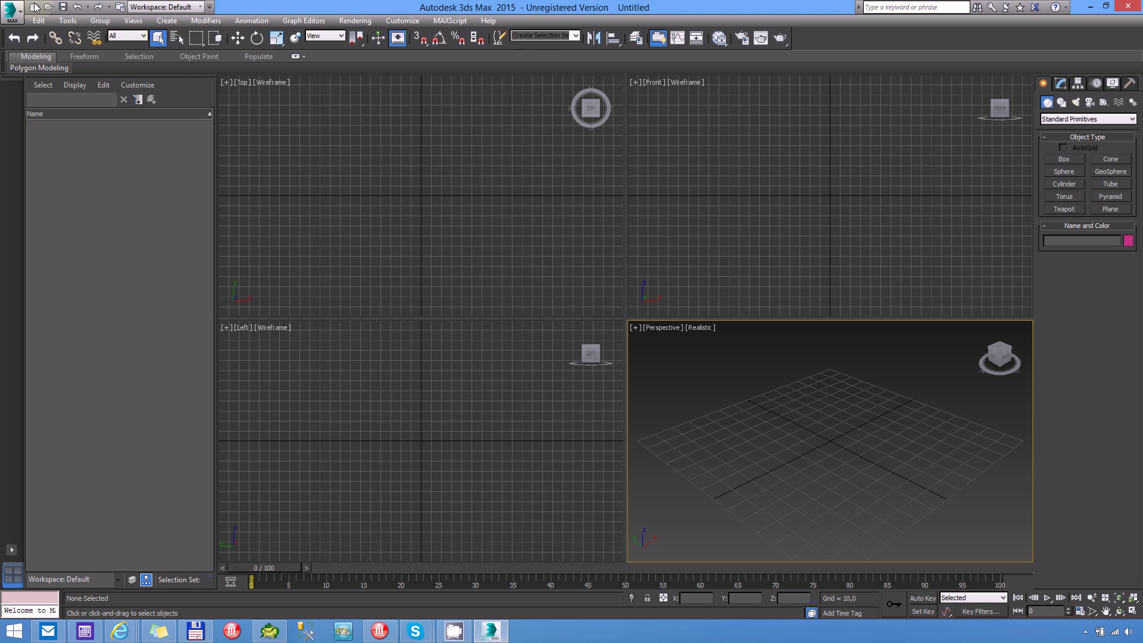
Step: Open grunt.max from Recent Documents, adopting the file's own gamma and LUT settings
left_click(48, 7)
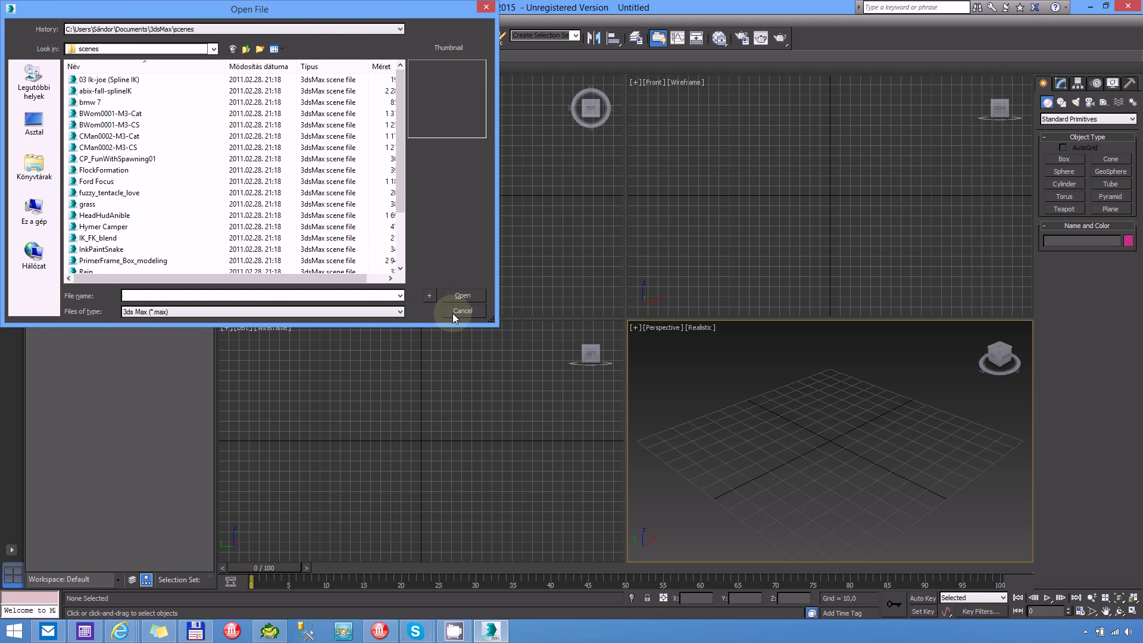
left_click(462, 311)
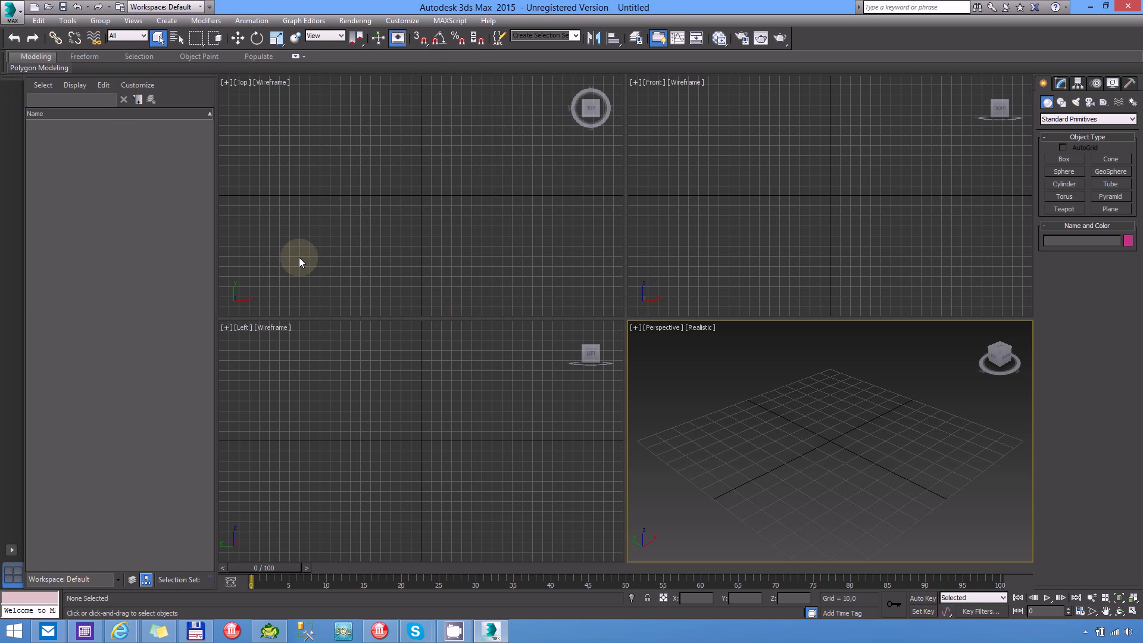
left_click(13, 9)
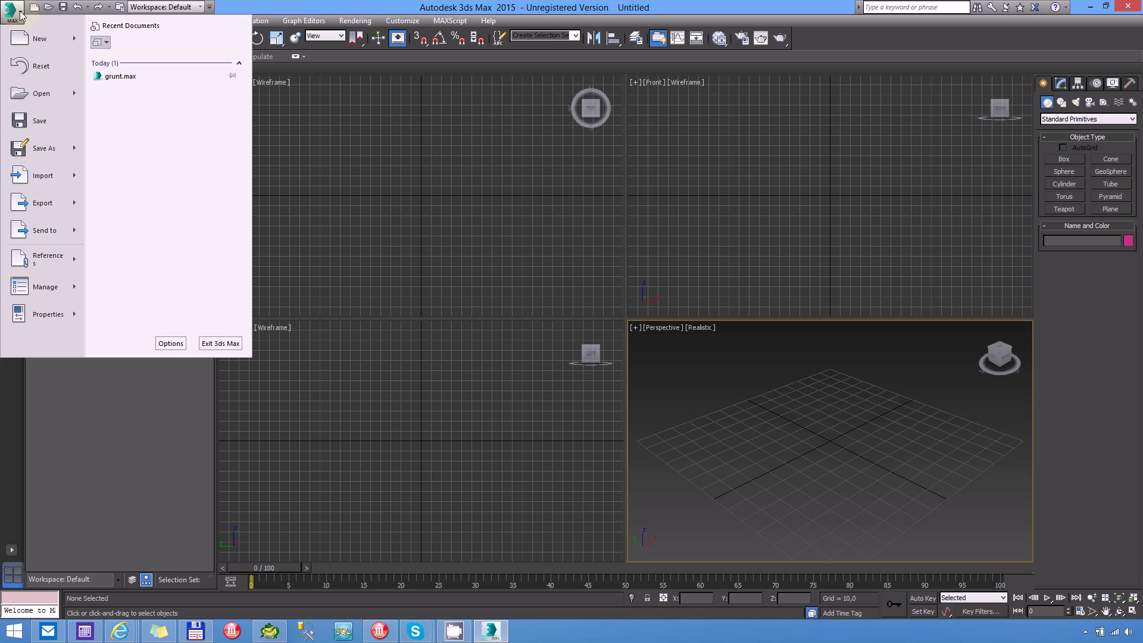
left_click(121, 76)
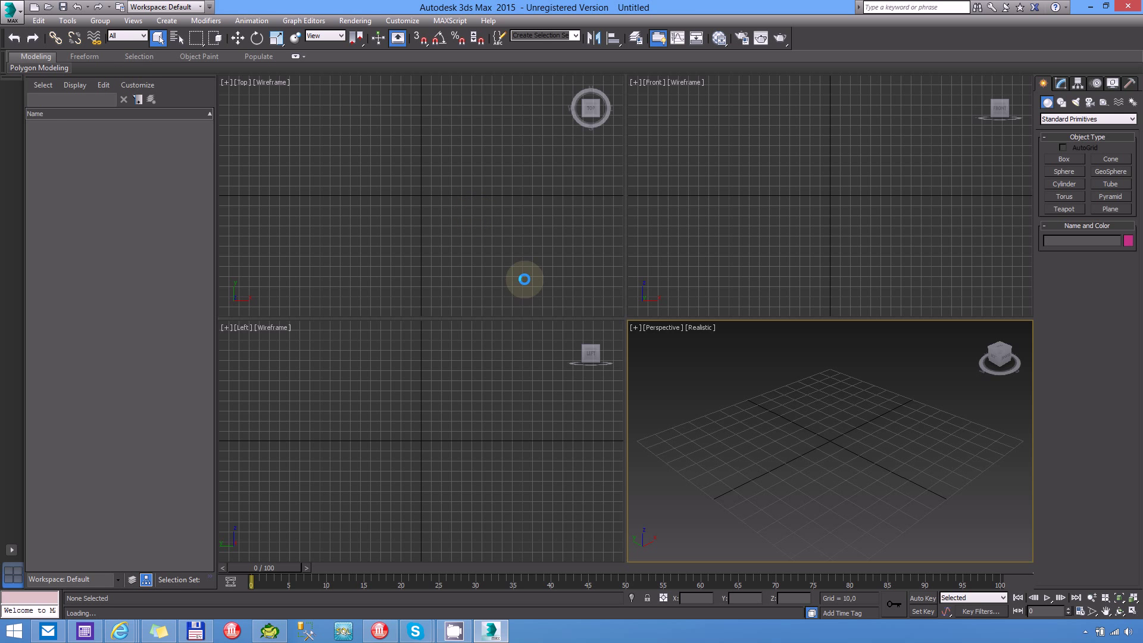
left_click(553, 388)
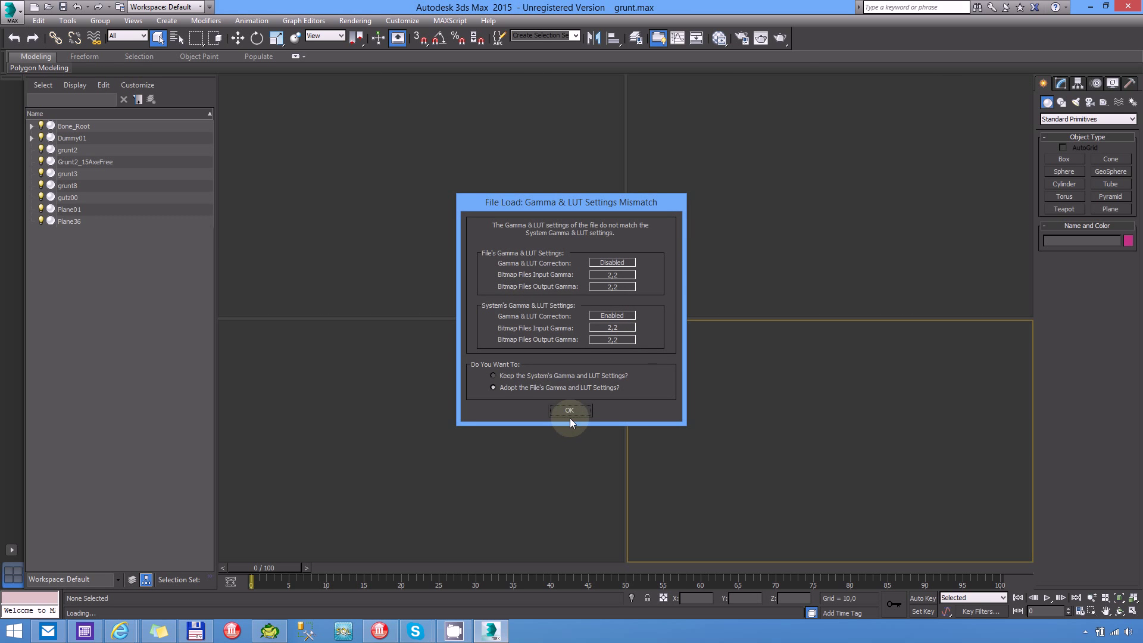
left_click(570, 413)
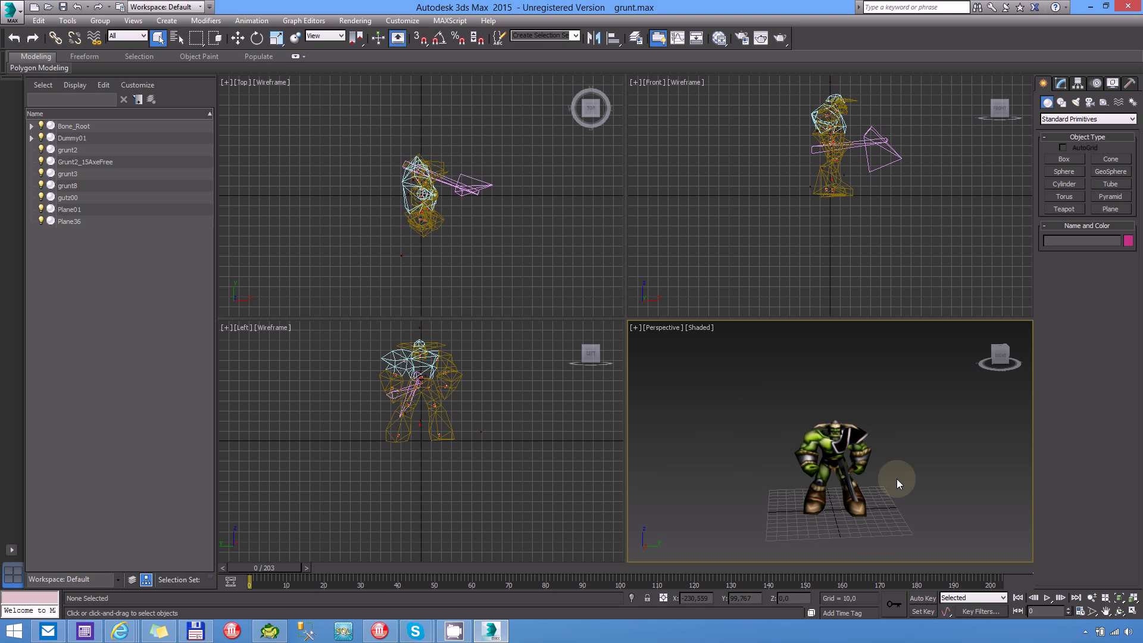
Step: Orbit to a side view and scrub the animation through frames 1, 29, 62 and back to 0
left_click(1118, 611)
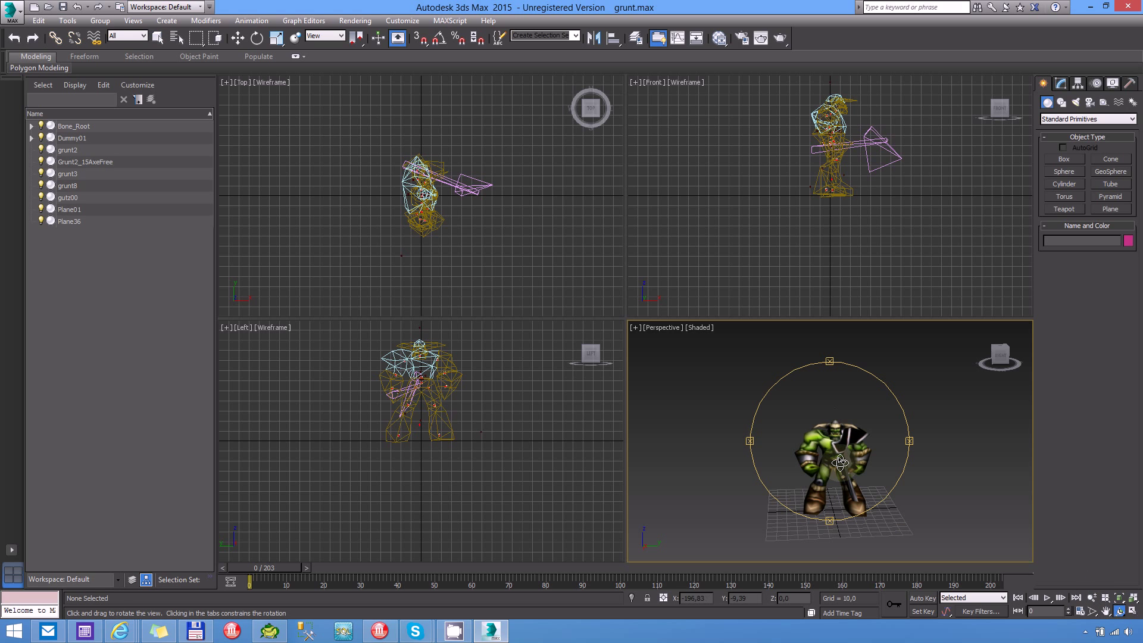
left_click_drag(853, 462, 876, 451)
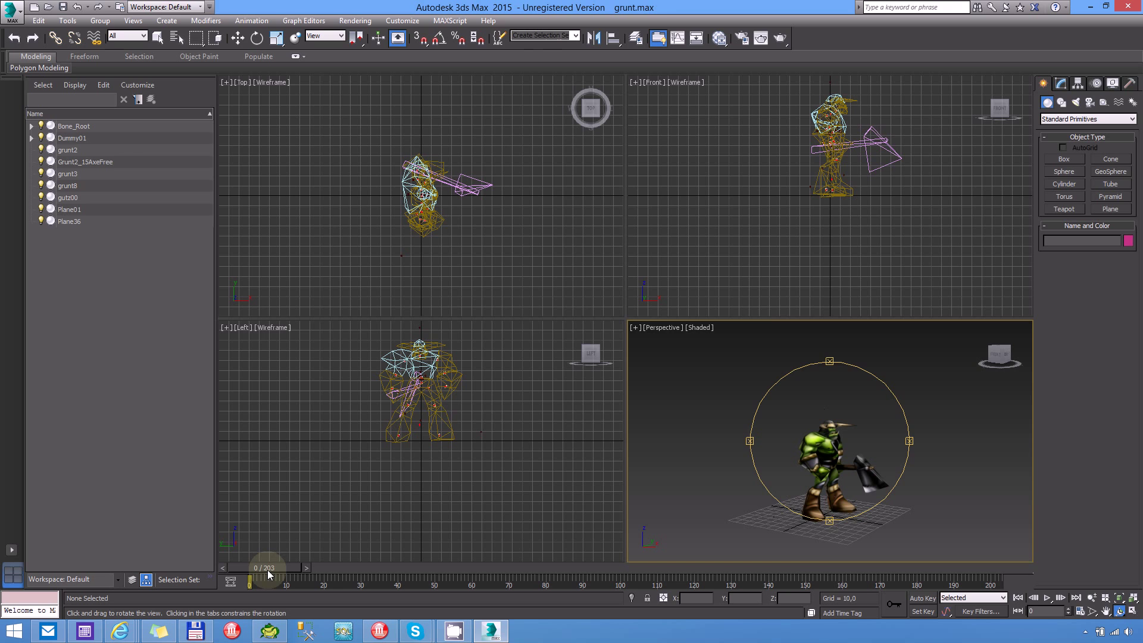
left_click_drag(267, 569, 271, 569)
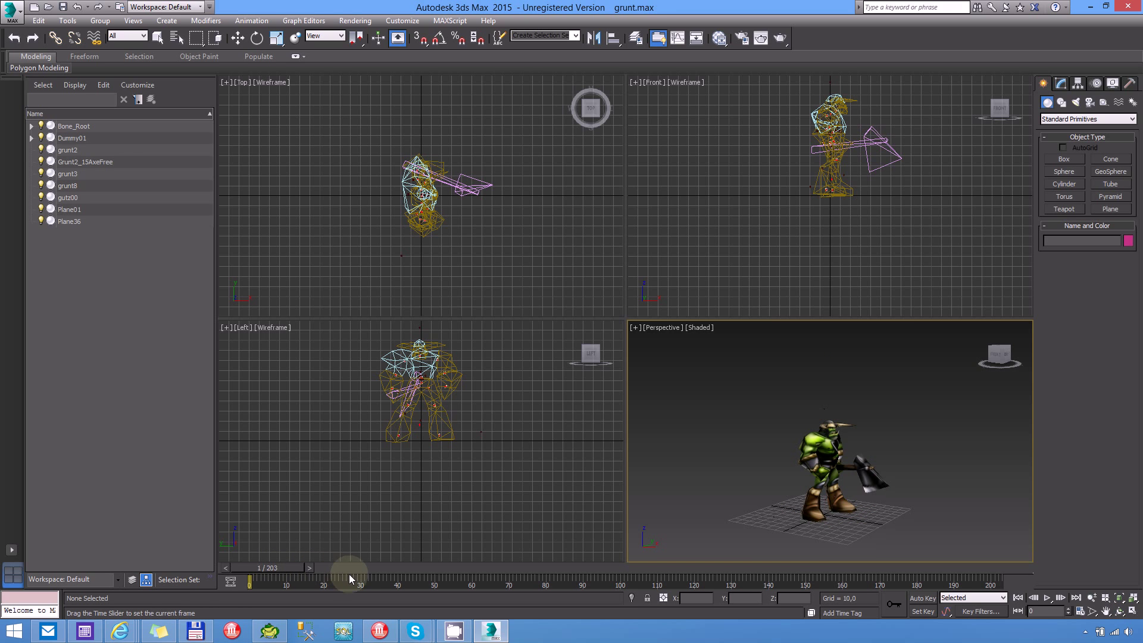
left_click_drag(365, 572, 379, 571)
left_click(495, 570)
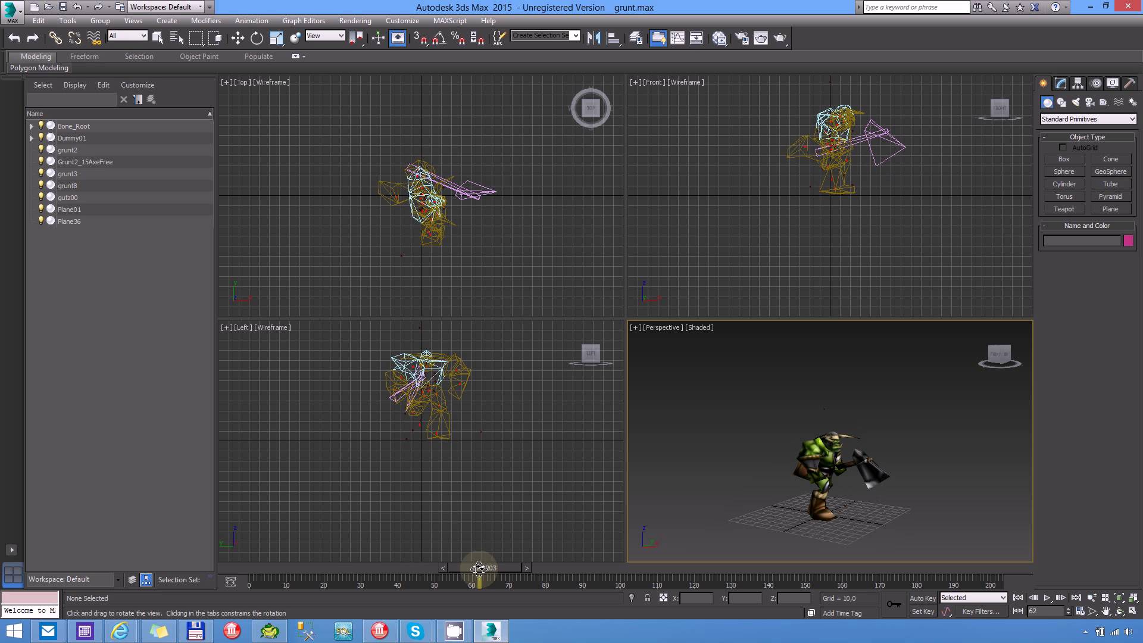
left_click_drag(390, 570, 244, 567)
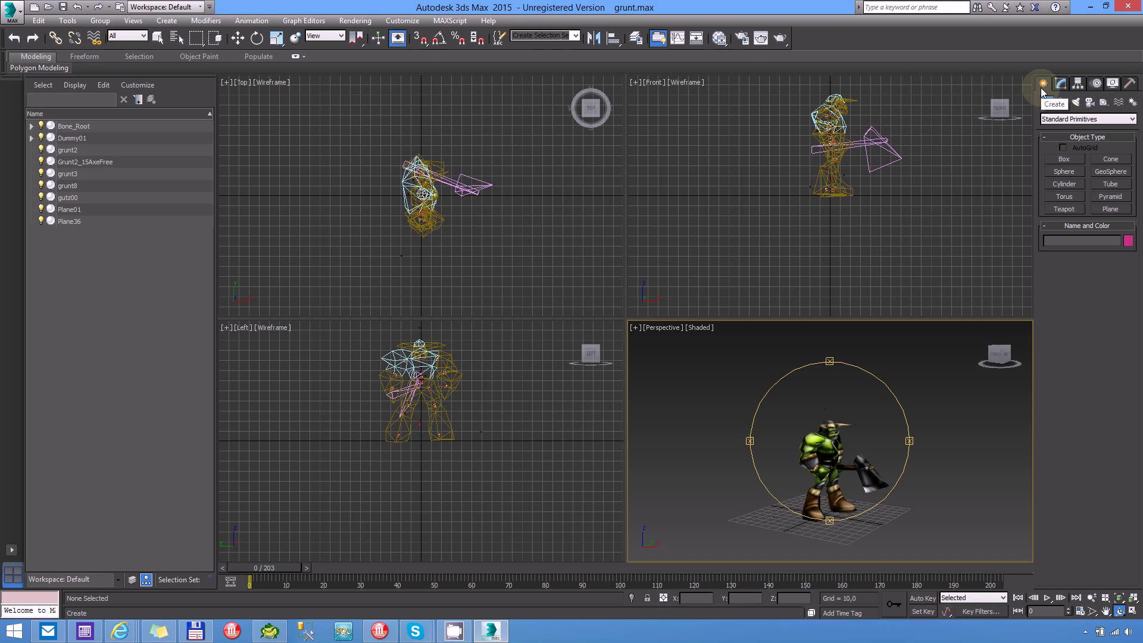
Step: Show the Utilities panel and open the MAXScript utility rollout
left_click(1129, 84)
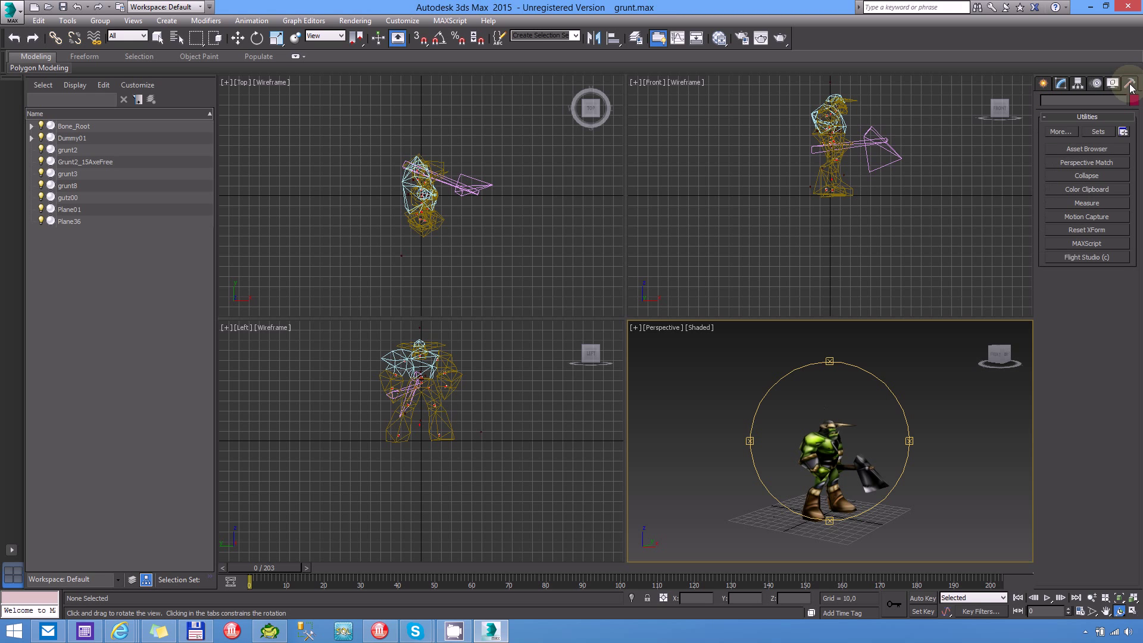
left_click(1105, 244)
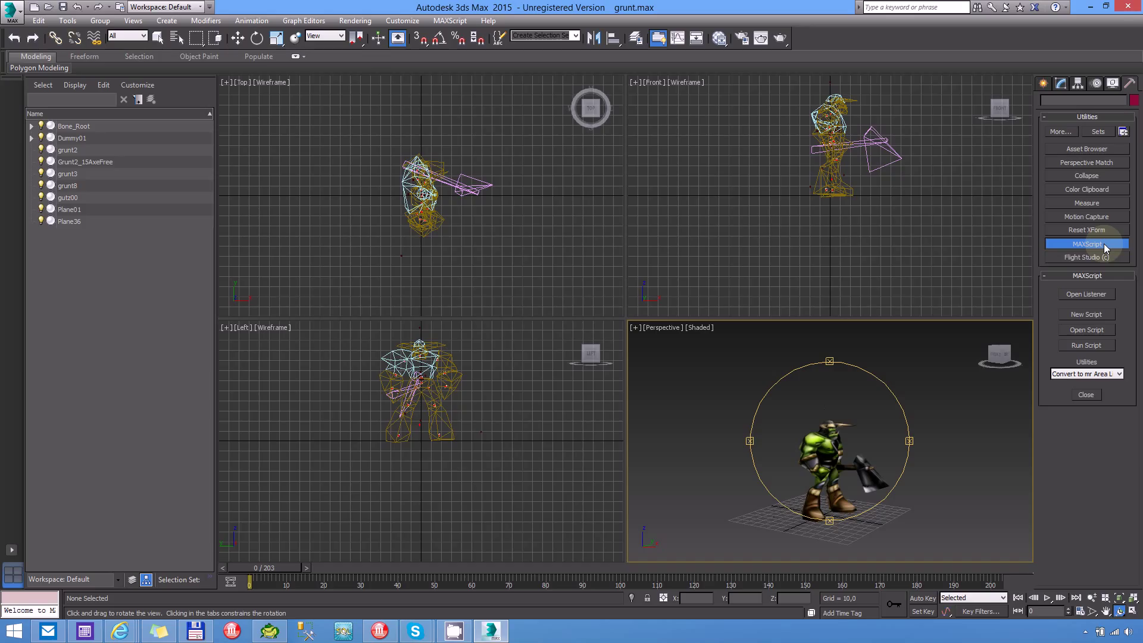
Step: Run the md2ExportV21.ms script from the desktop, showing all file types to find it
left_click(1089, 347)
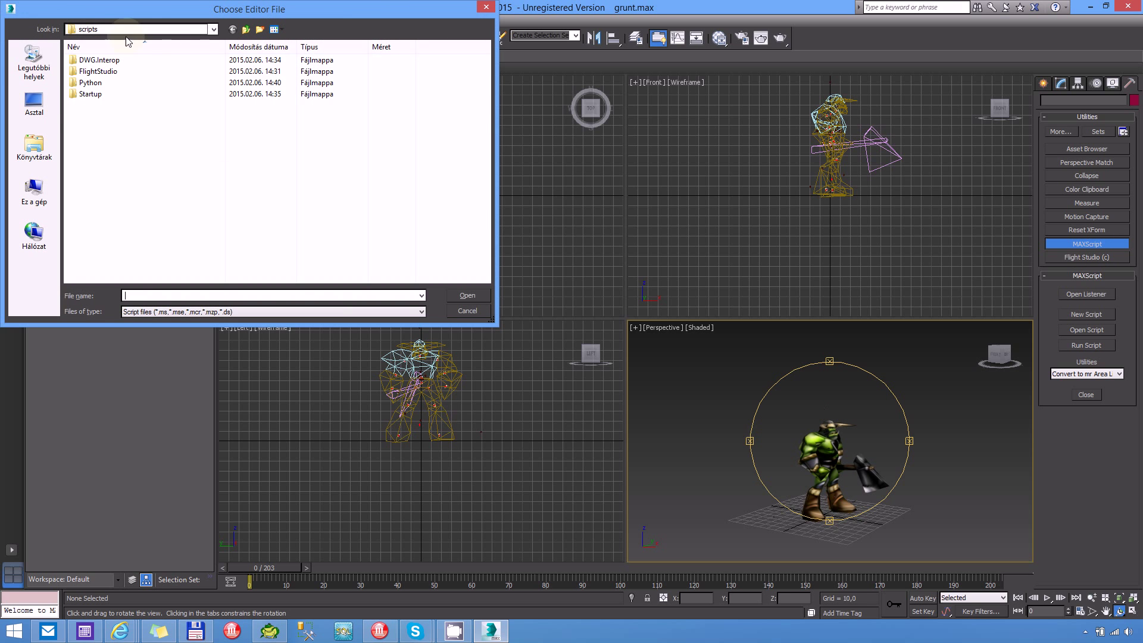
left_click(36, 104)
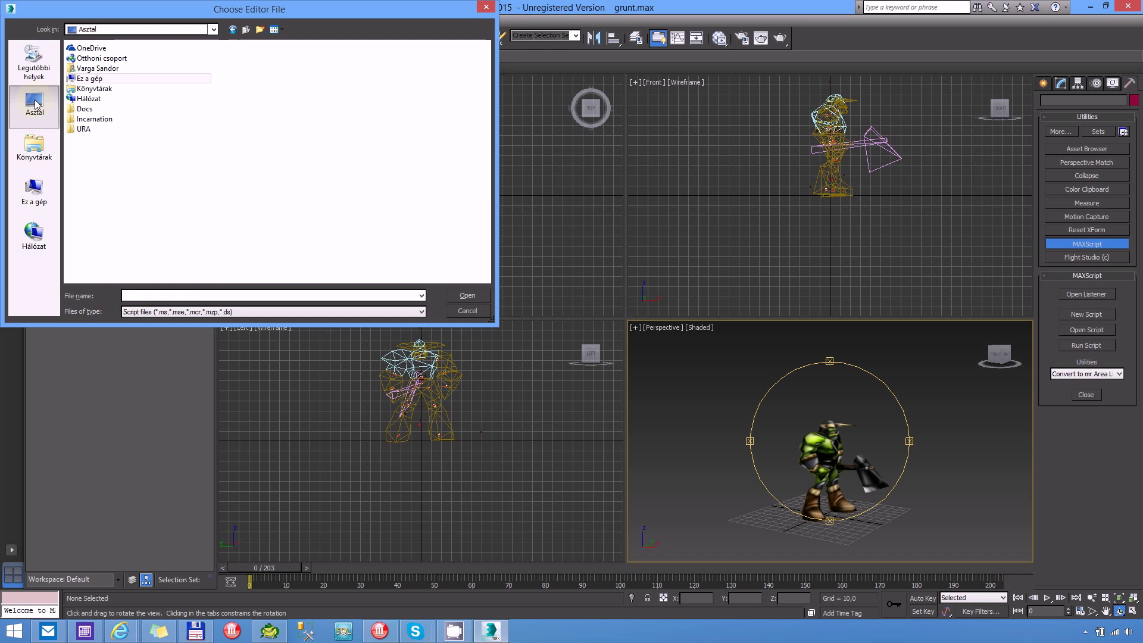
left_click(214, 311)
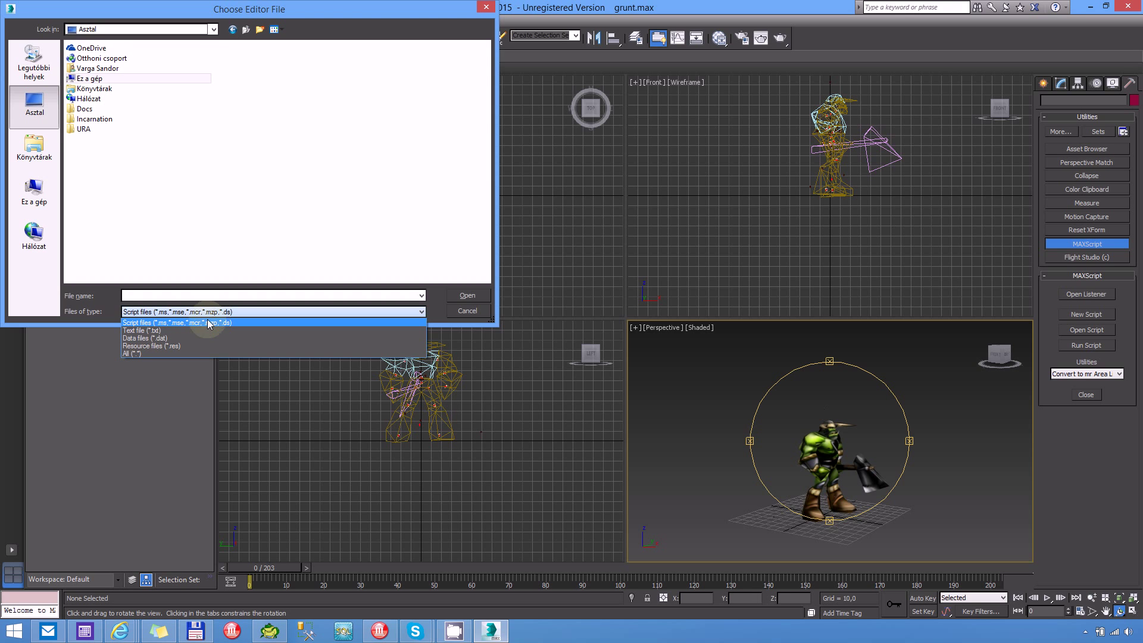
left_click(172, 354)
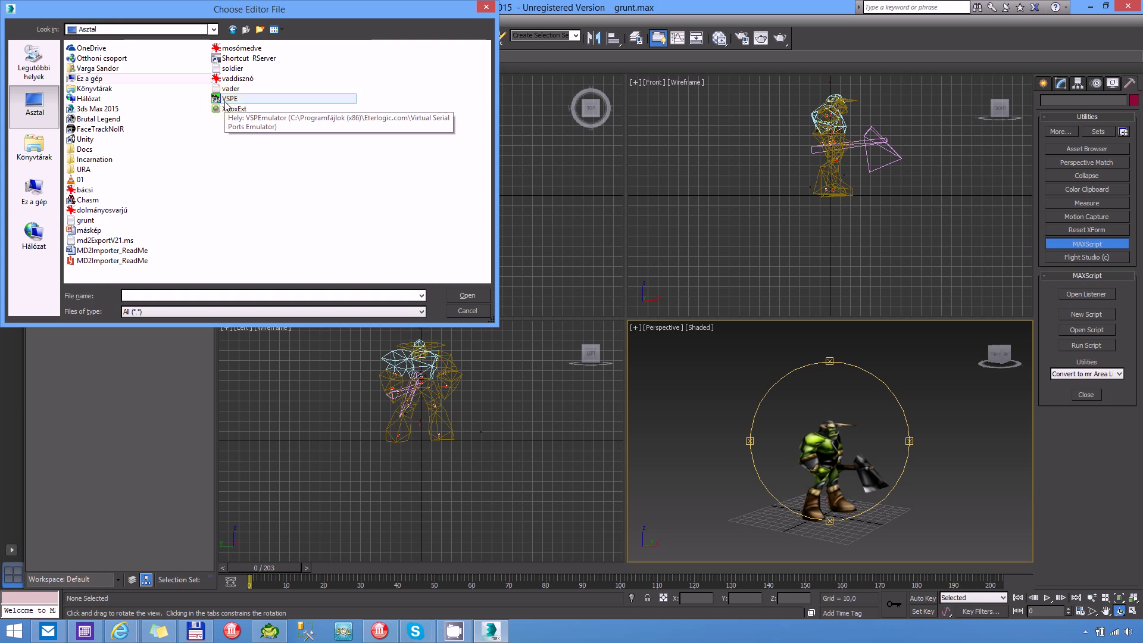
double_click(121, 242)
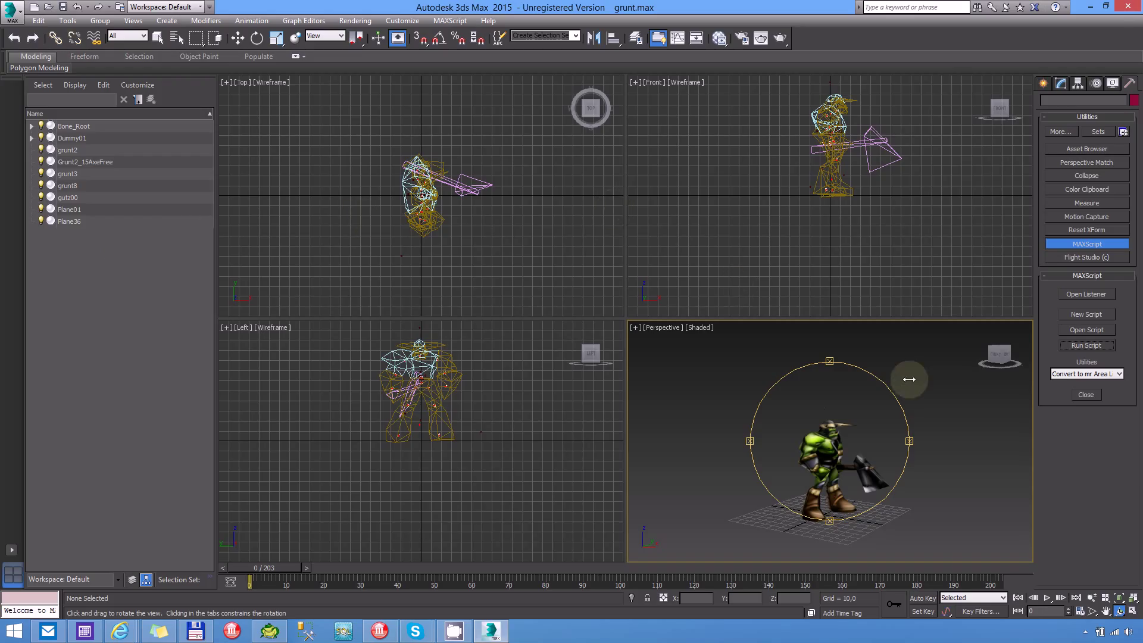
Step: Choose MD2 Exporter V2.1 from the MAXScript utilities list
left_click(1086, 373)
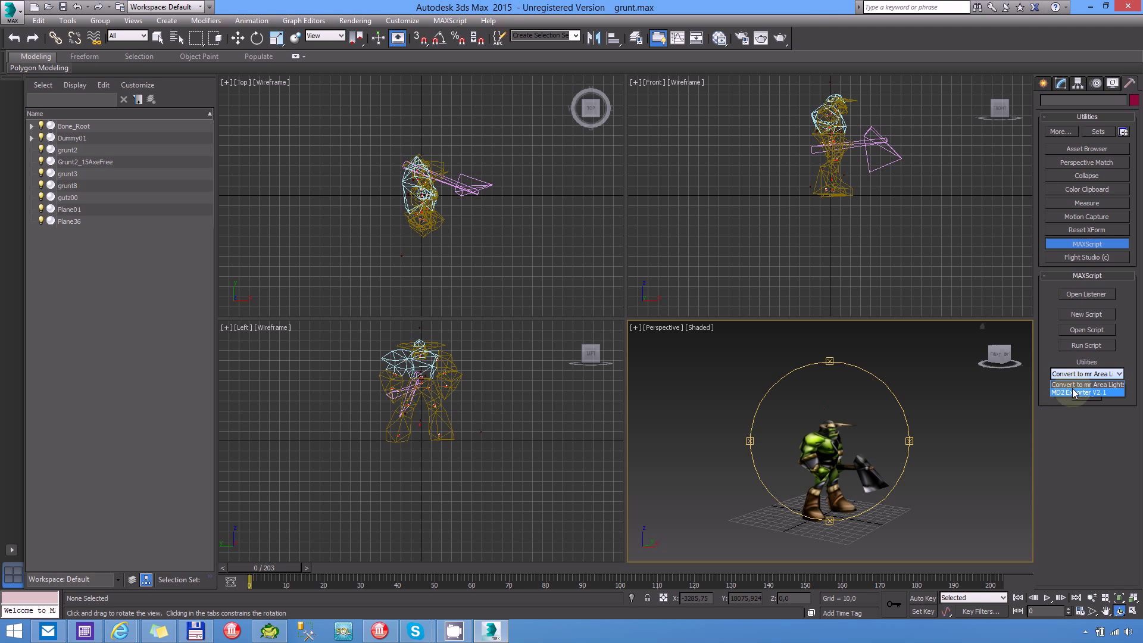
left_click(1074, 394)
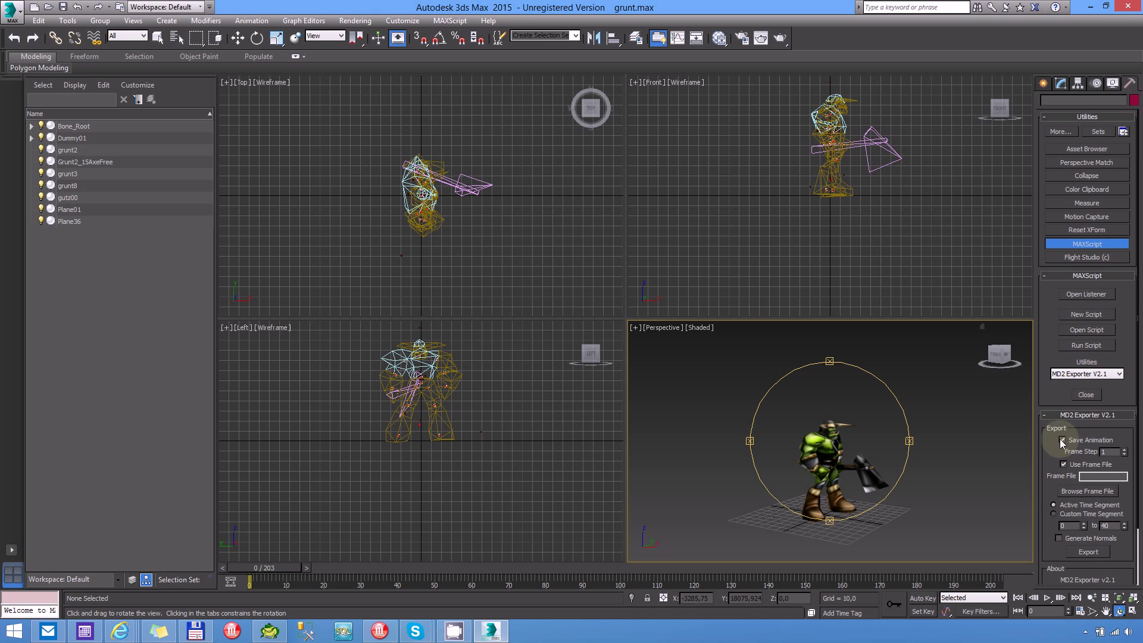
Step: Turn on Generate Normals in the MD2 Exporter settings for frames 0 to 40
left_click_drag(1049, 447, 1047, 380)
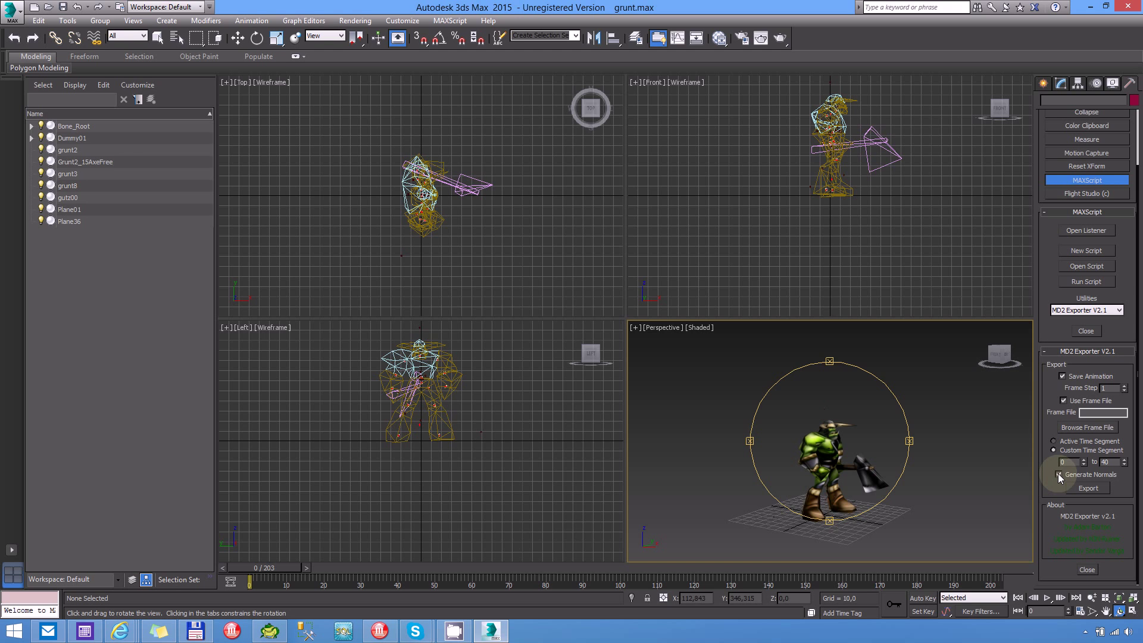
left_click(1057, 475)
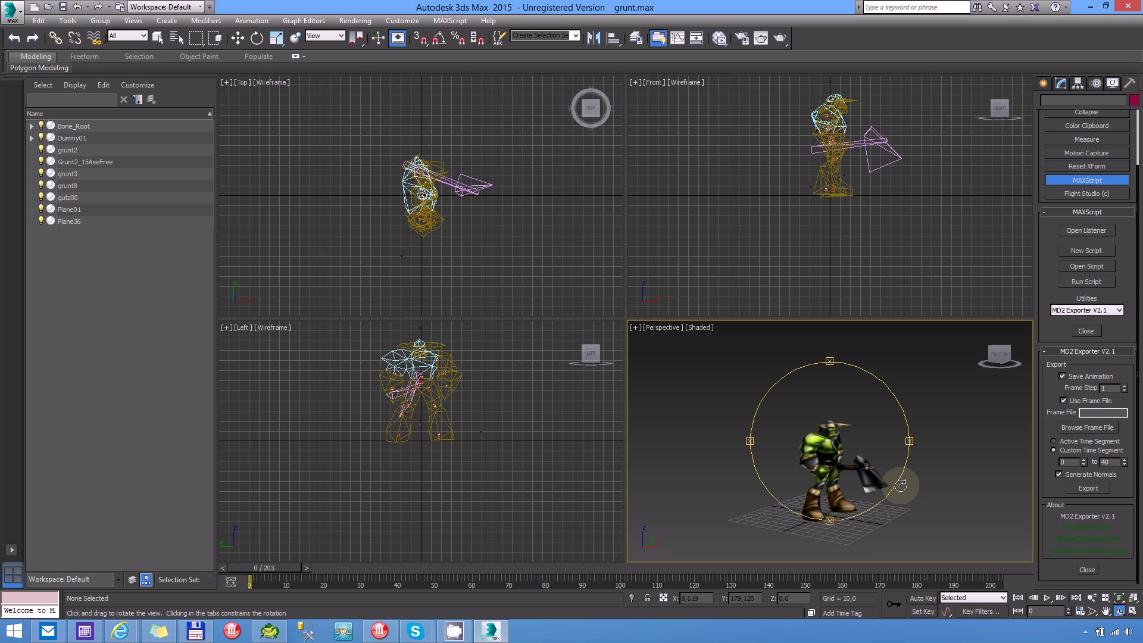
Step: Select the grunt2 mesh together with grunt3 and the grunt8 axe
left_click_drag(901, 485, 801, 464)
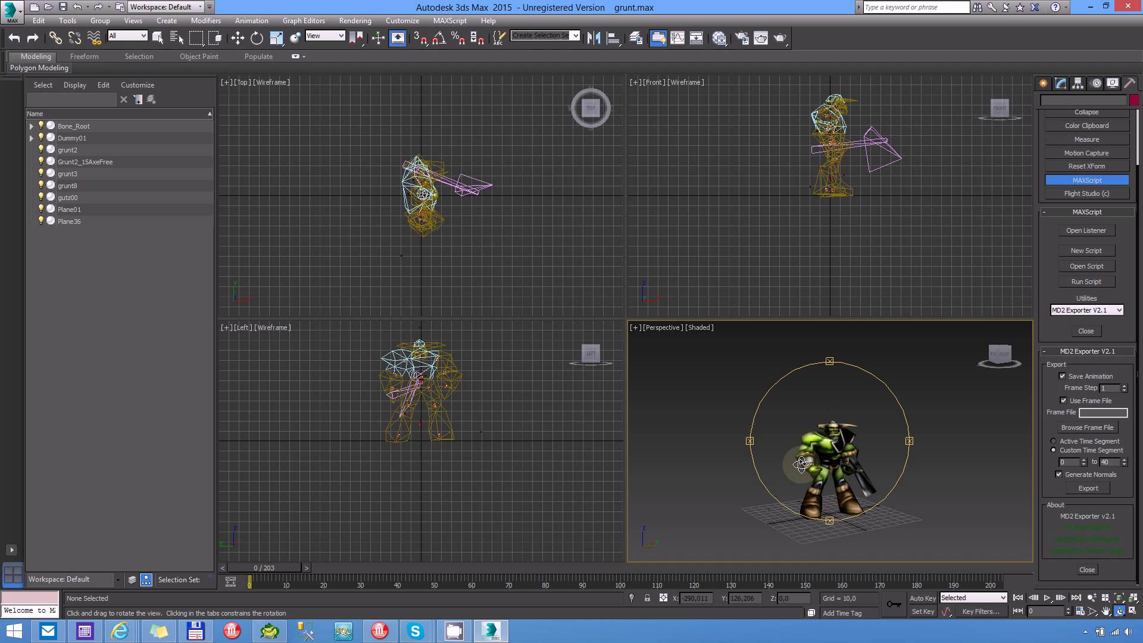
left_click(156, 37)
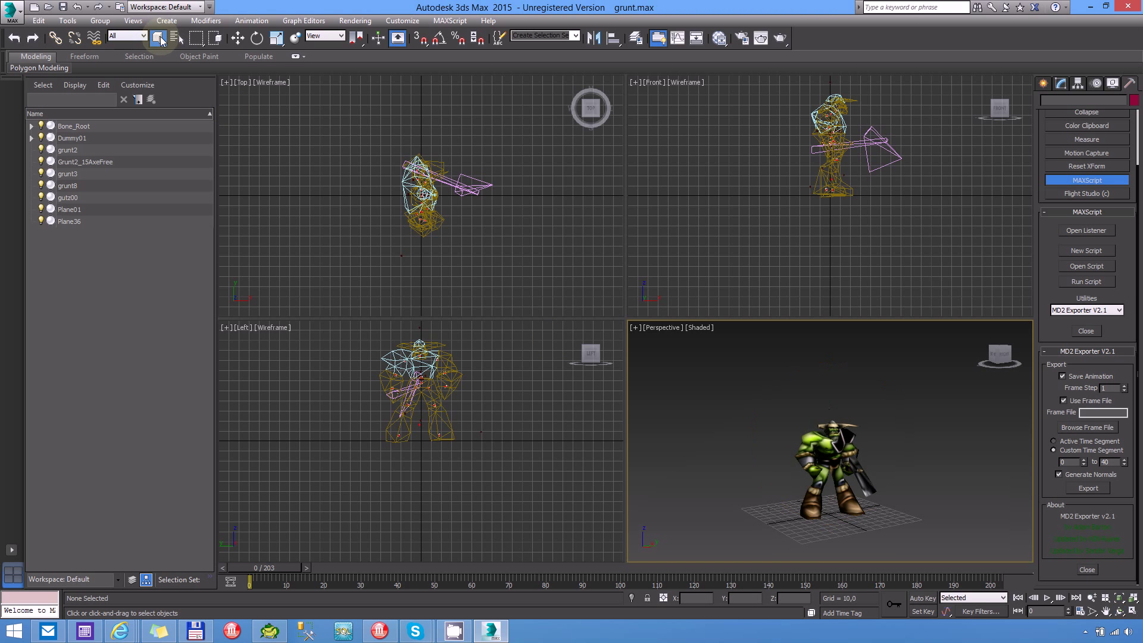
left_click(809, 440)
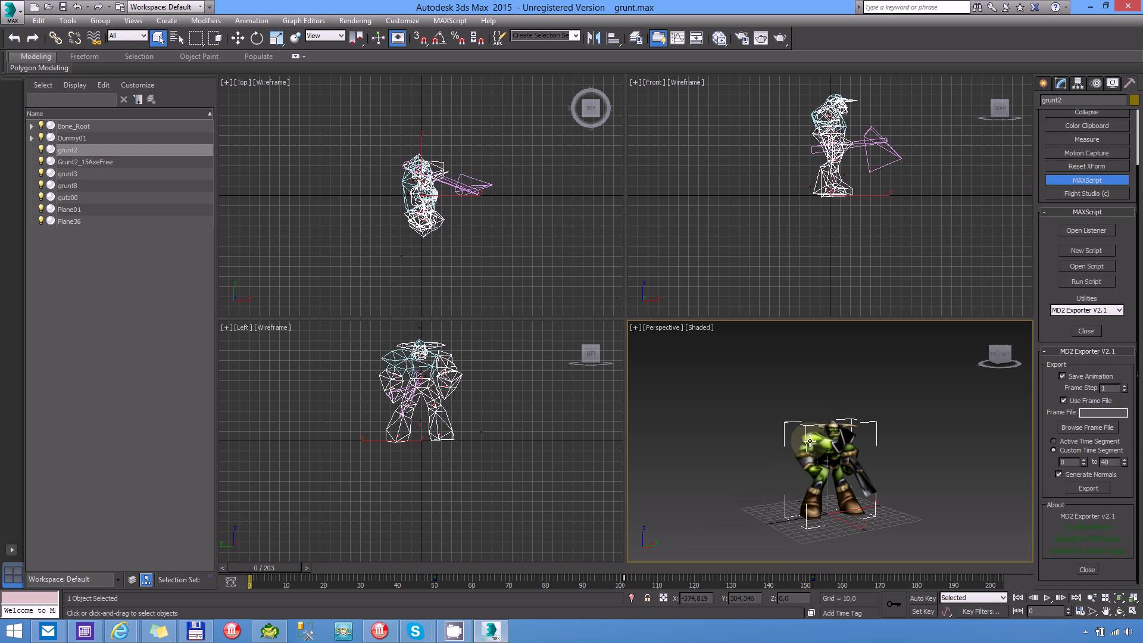
left_click(847, 436, "ctrl")
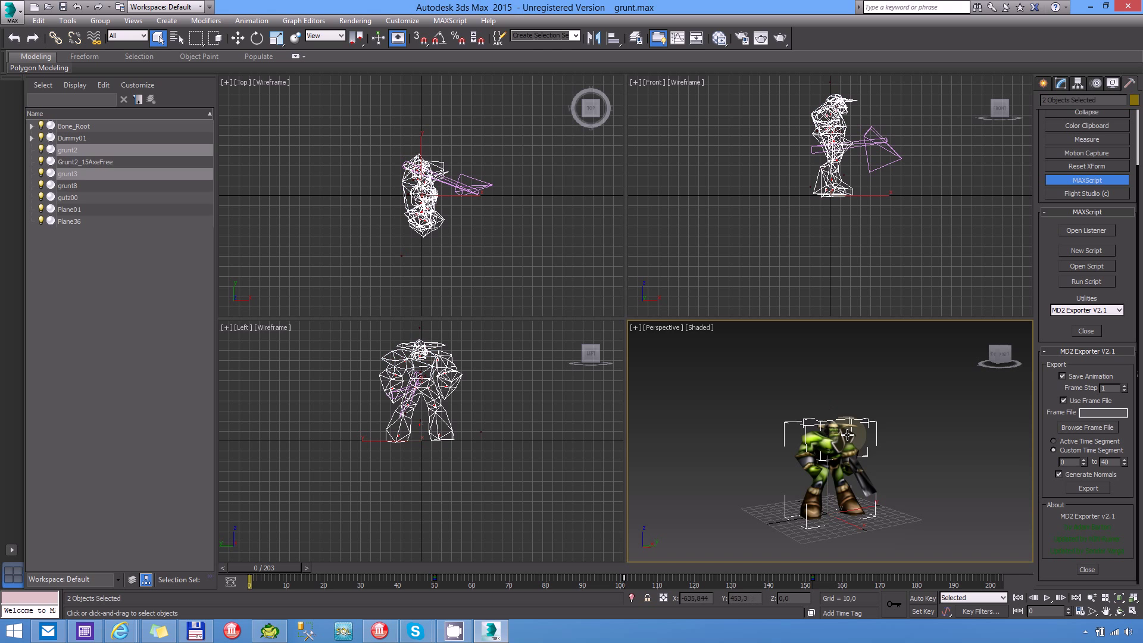
left_click(868, 479, "ctrl")
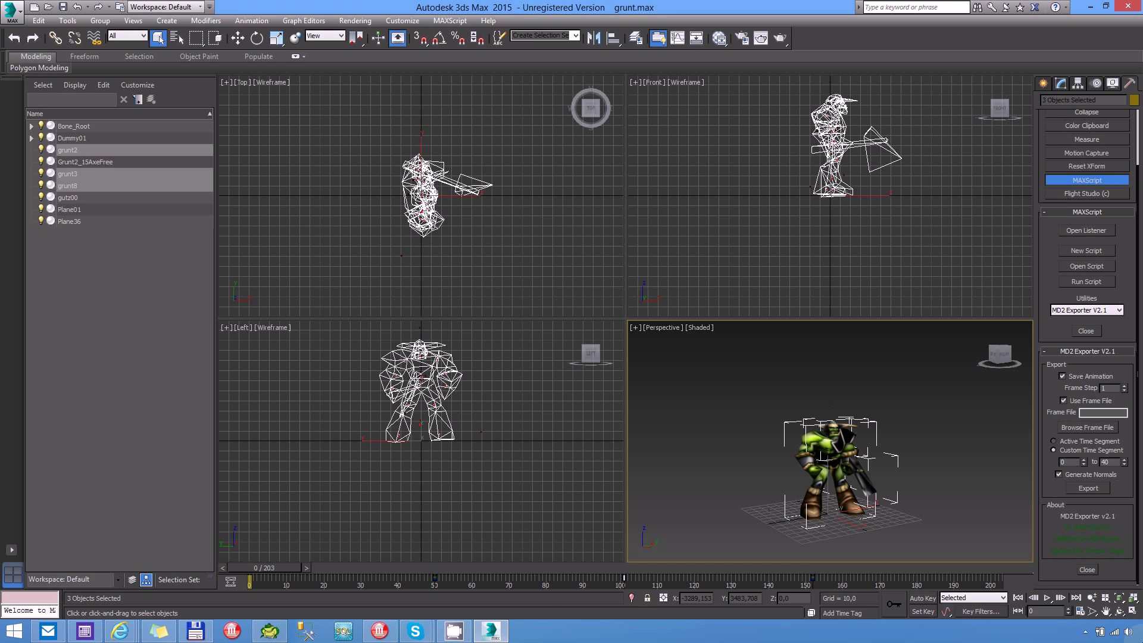
Step: Minimize 3ds Max, open the grunt frame file in Notepad to review its ranges, then return to 3ds Max
left_click(1139, 632)
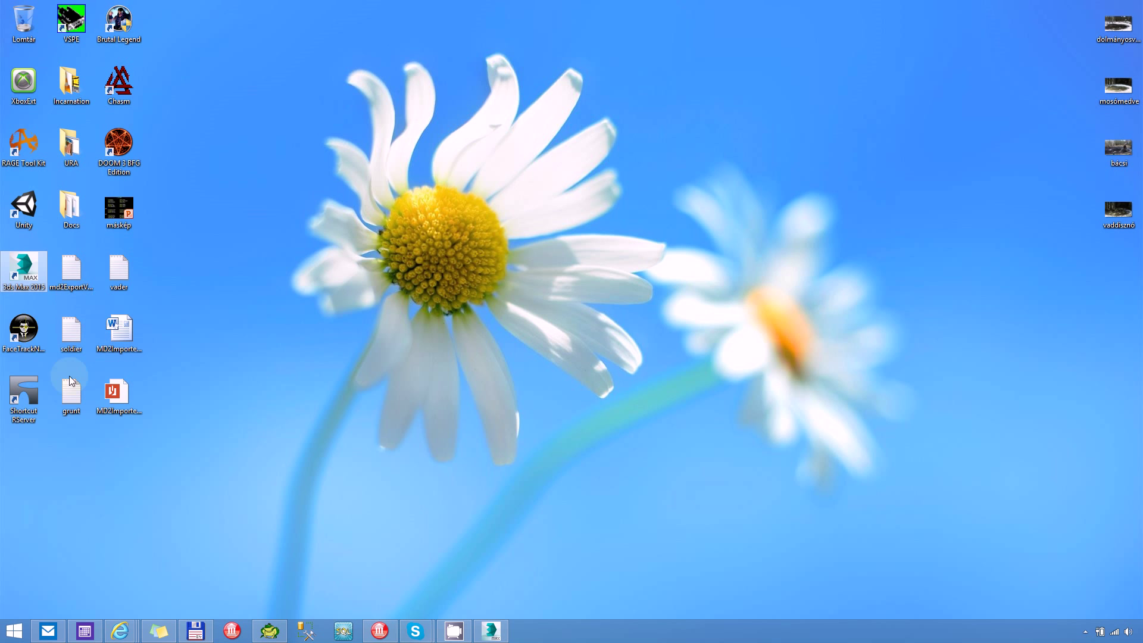
double_click(69, 396)
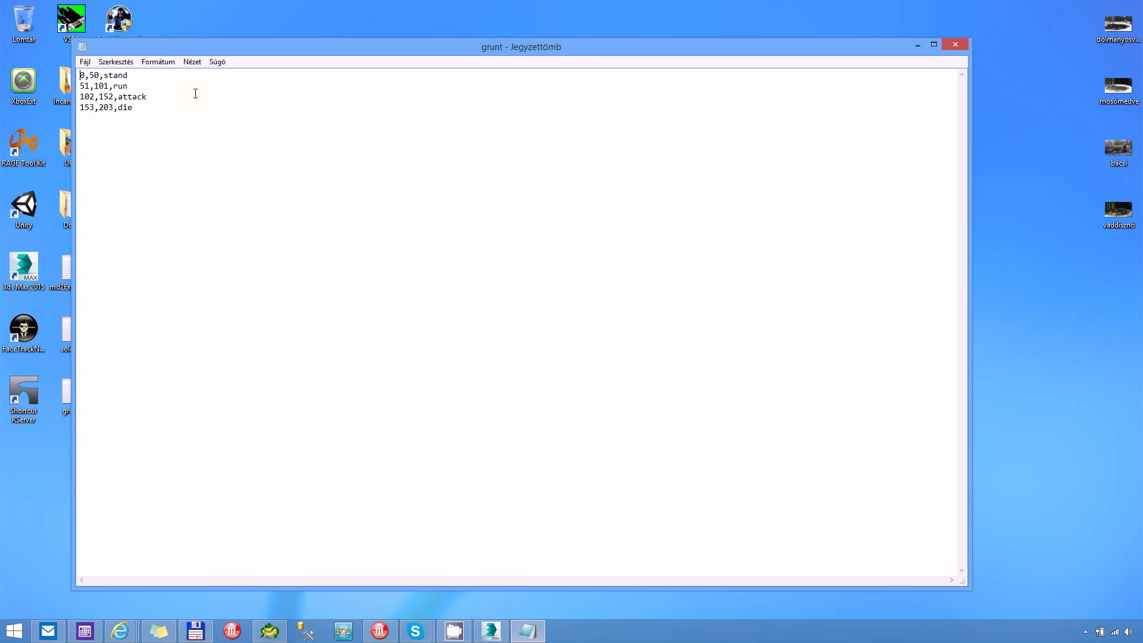
left_click_drag(231, 47, 349, 124)
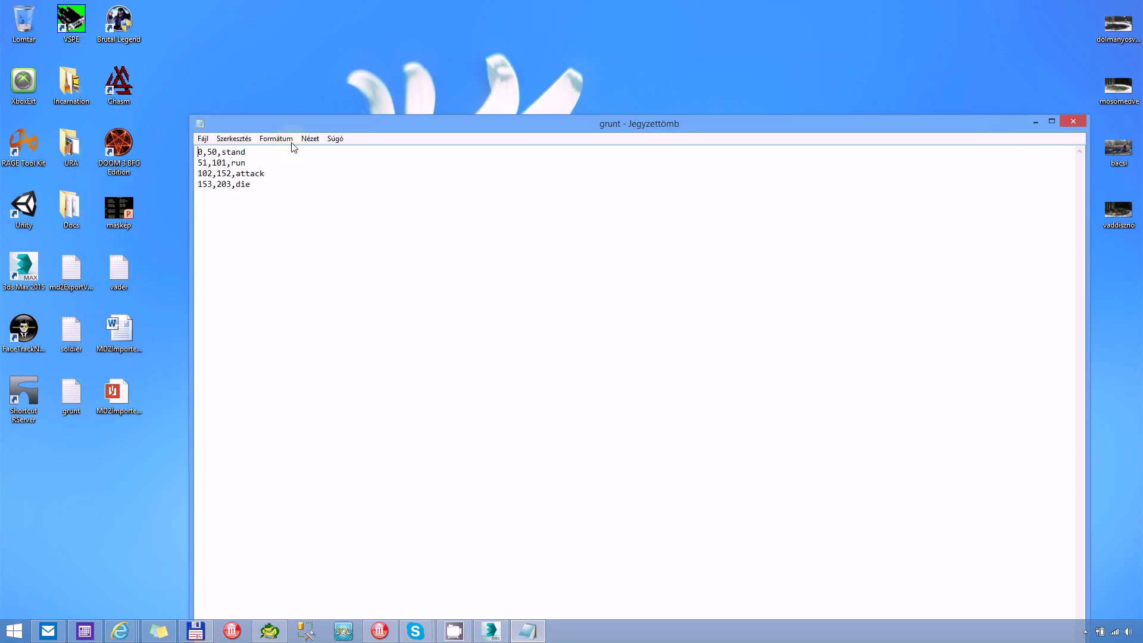
left_click_drag(247, 152, 195, 151)
left_click(200, 151)
left_click(491, 630)
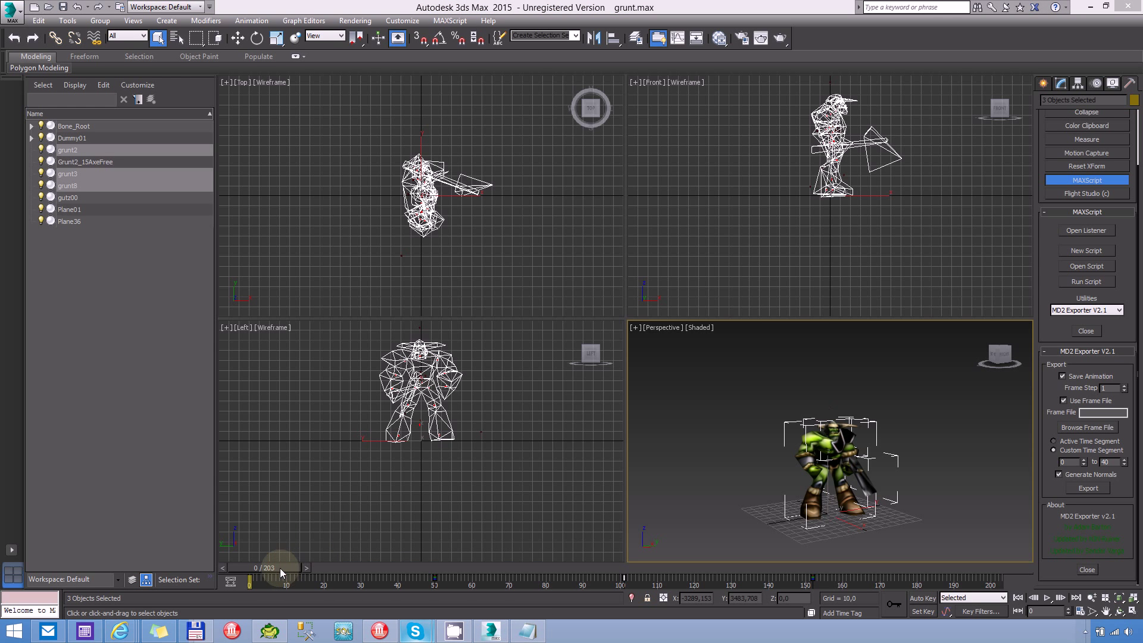
Step: Scrub the grunt poses through frames 17, 40 and 67, then bring the frame file back into view
left_click_drag(280, 568, 422, 568)
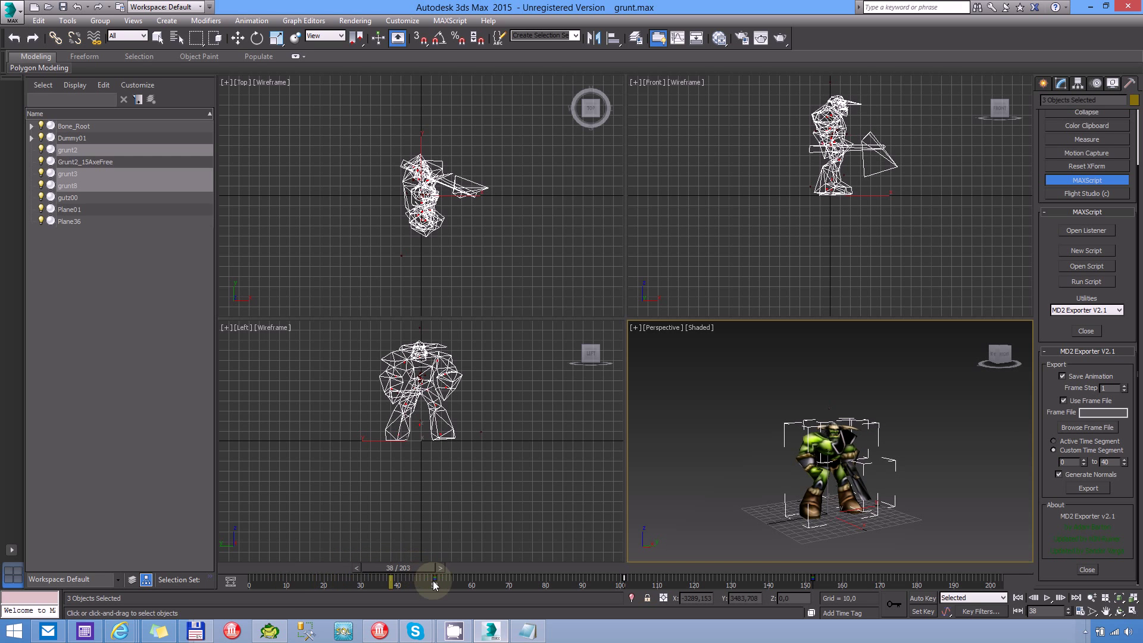
key("q")
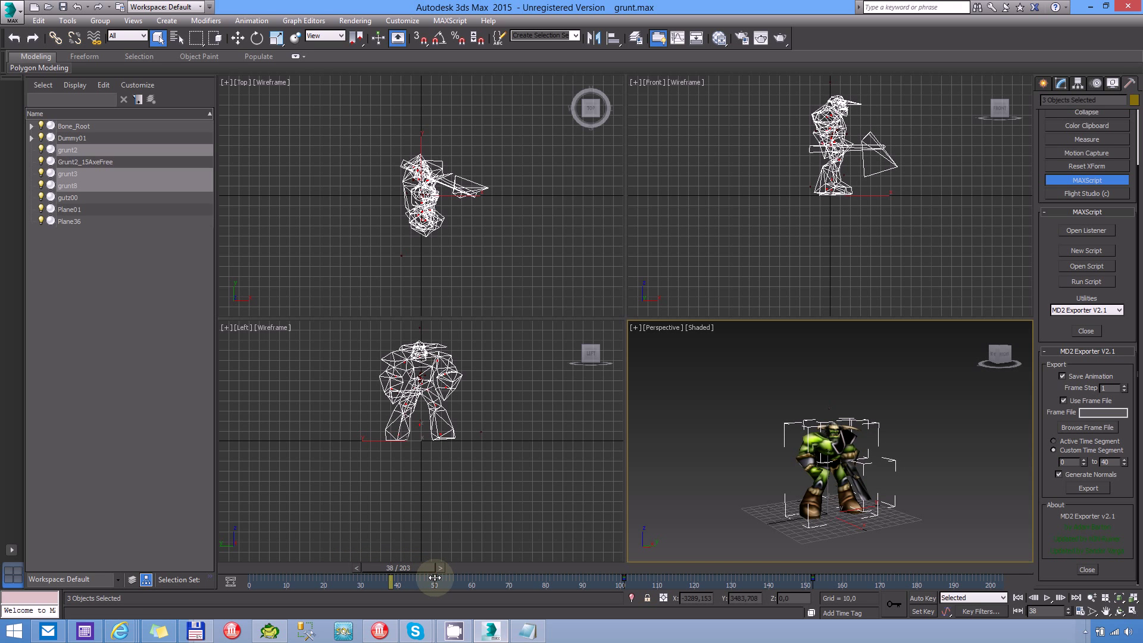
mouse_move(435, 581)
left_mouse_down()
mouse_move(466, 569)
mouse_move(431, 573)
left_mouse_up()
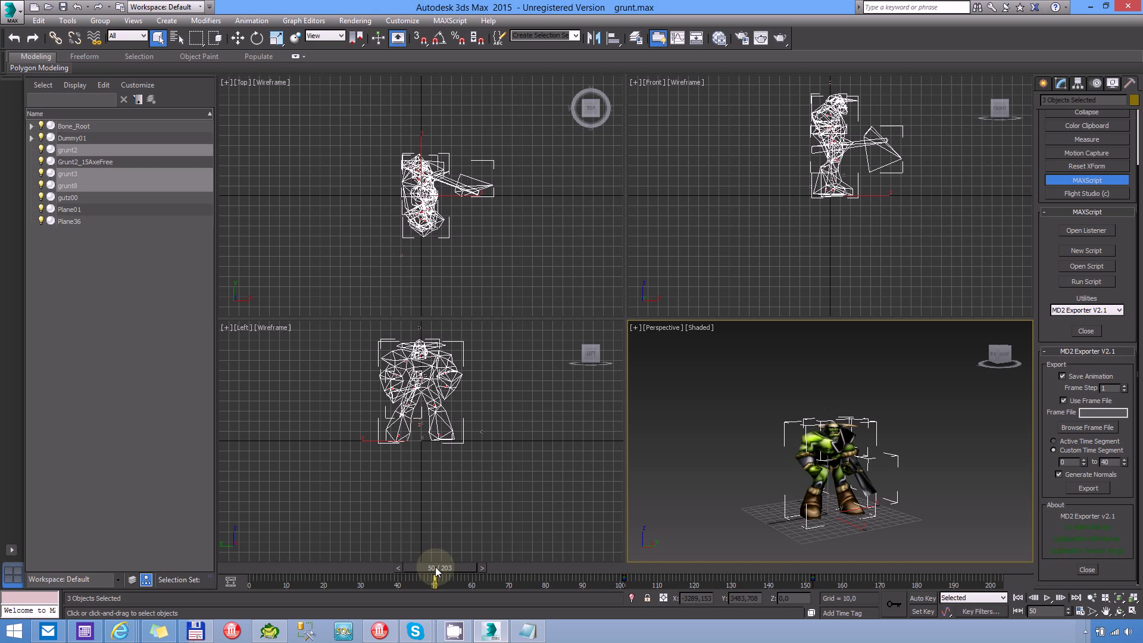
left_click_drag(432, 573, 506, 572)
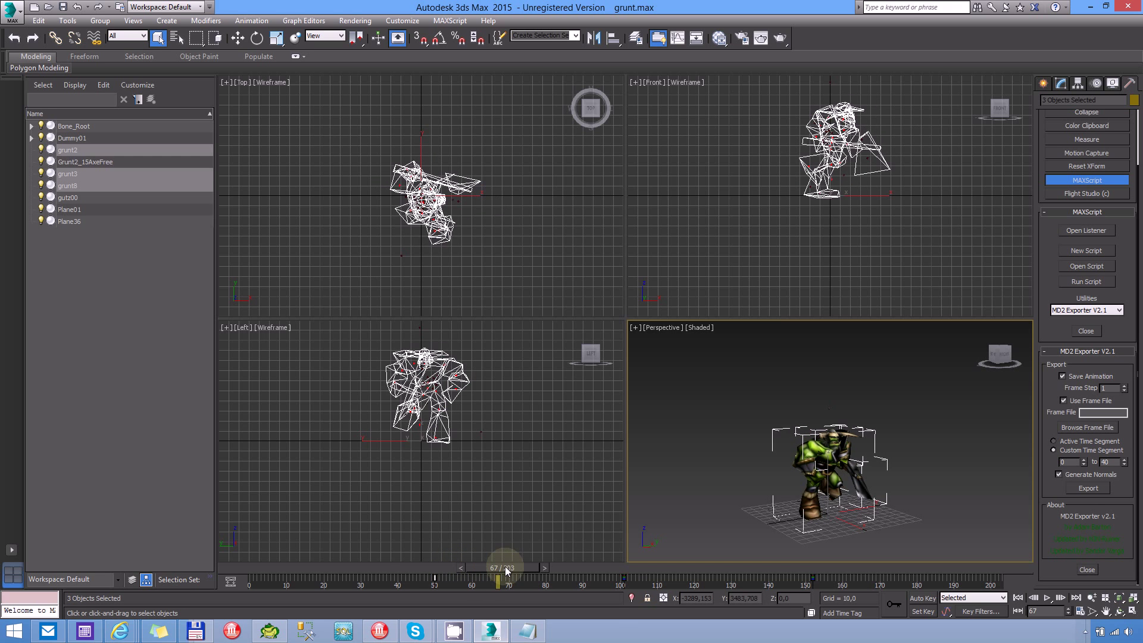
left_click(529, 631)
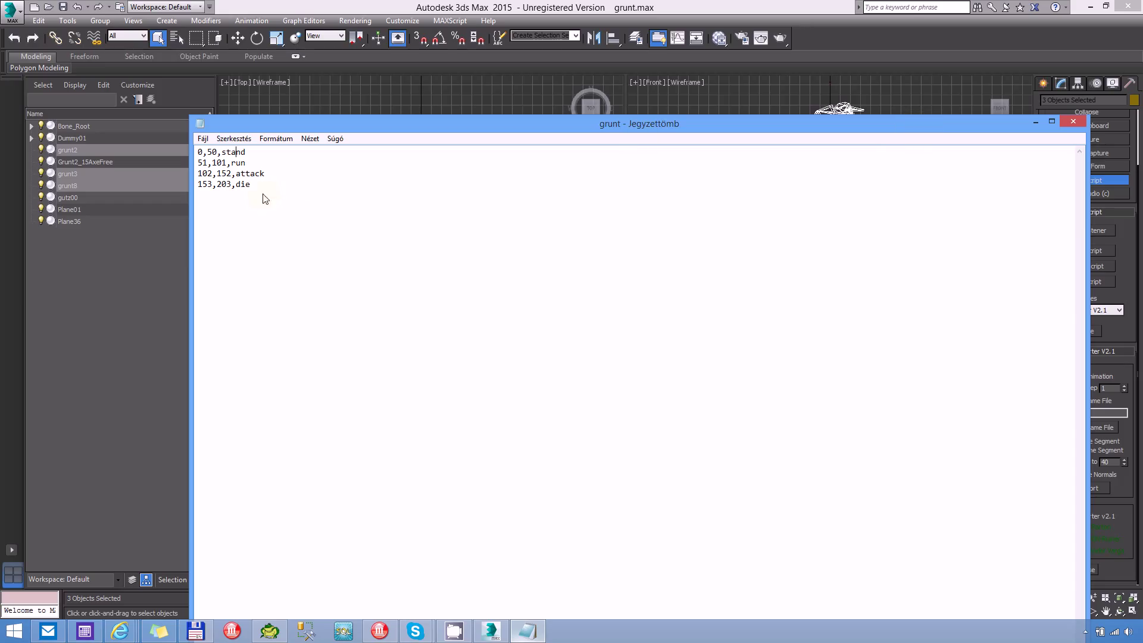
Step: Close the grunt frame file in Notepad, revealing the 3ds Max scene
left_click(1074, 122)
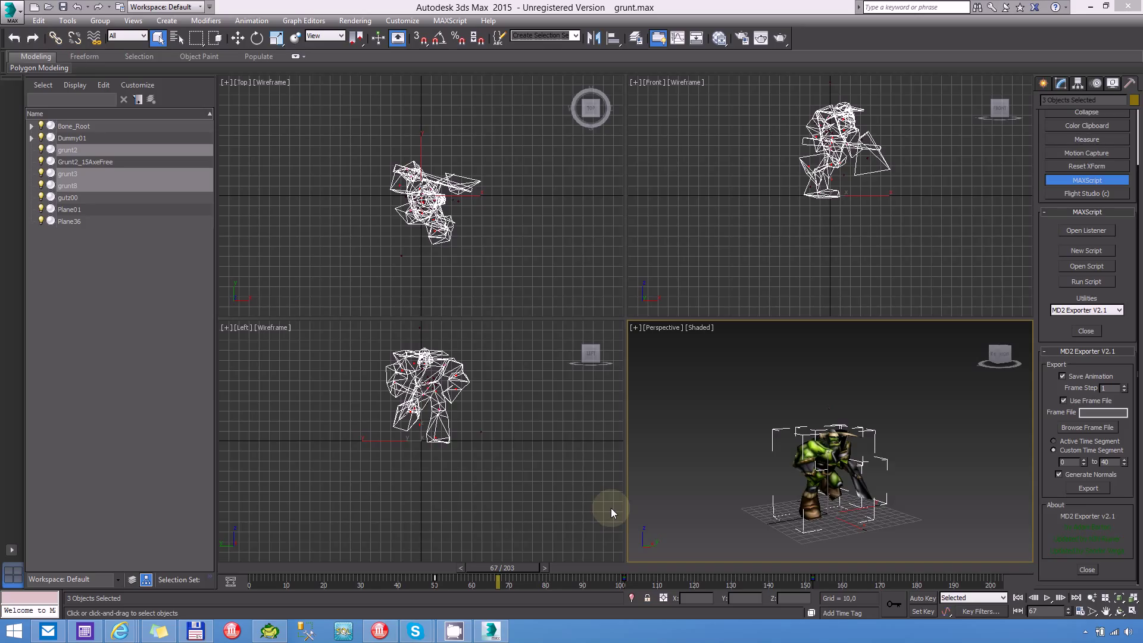
Step: Choose the grunt text file on the desktop as the MD2 Exporter frame file
left_click(1088, 427)
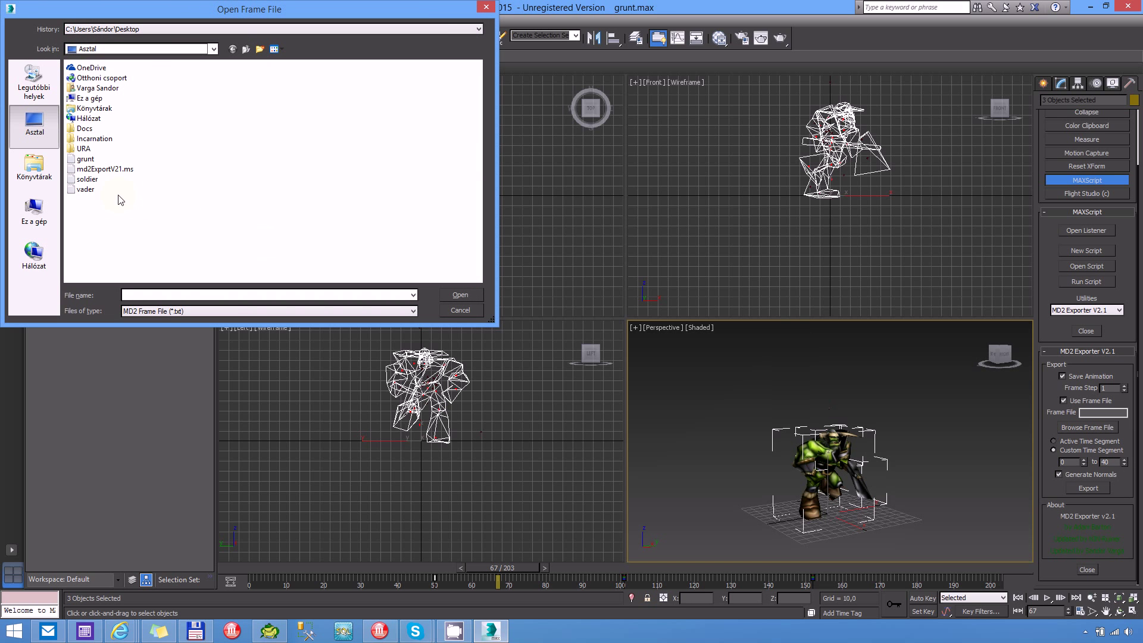
left_click(85, 159)
double_click(85, 159)
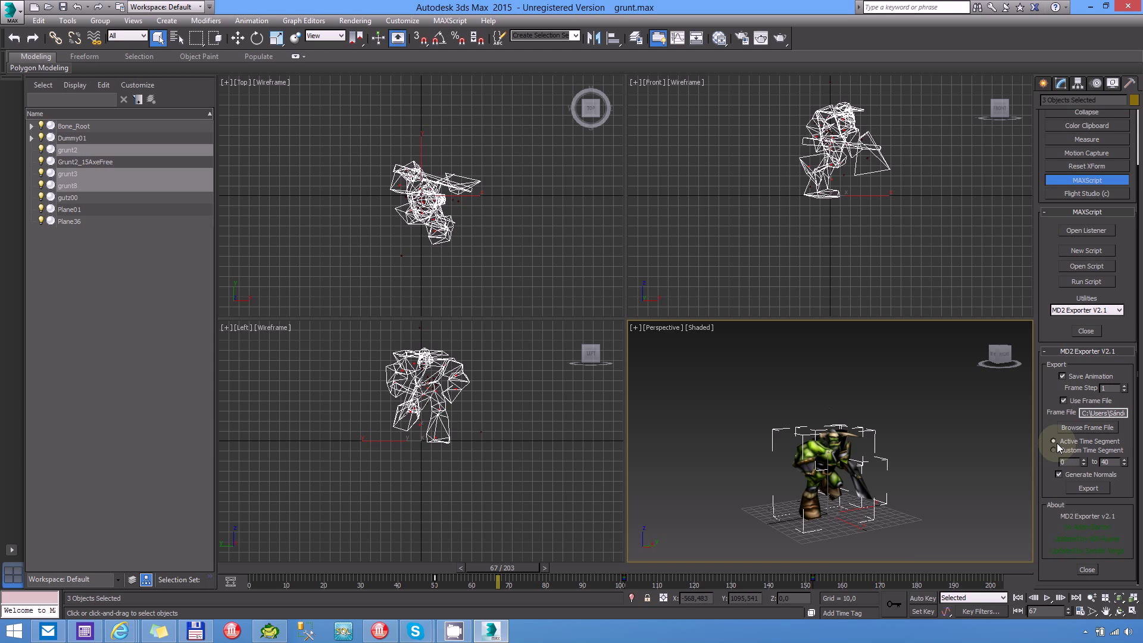
Step: Export the selected meshes as grunt.md2 to the desktop and dismiss the done notice
left_click(1087, 490)
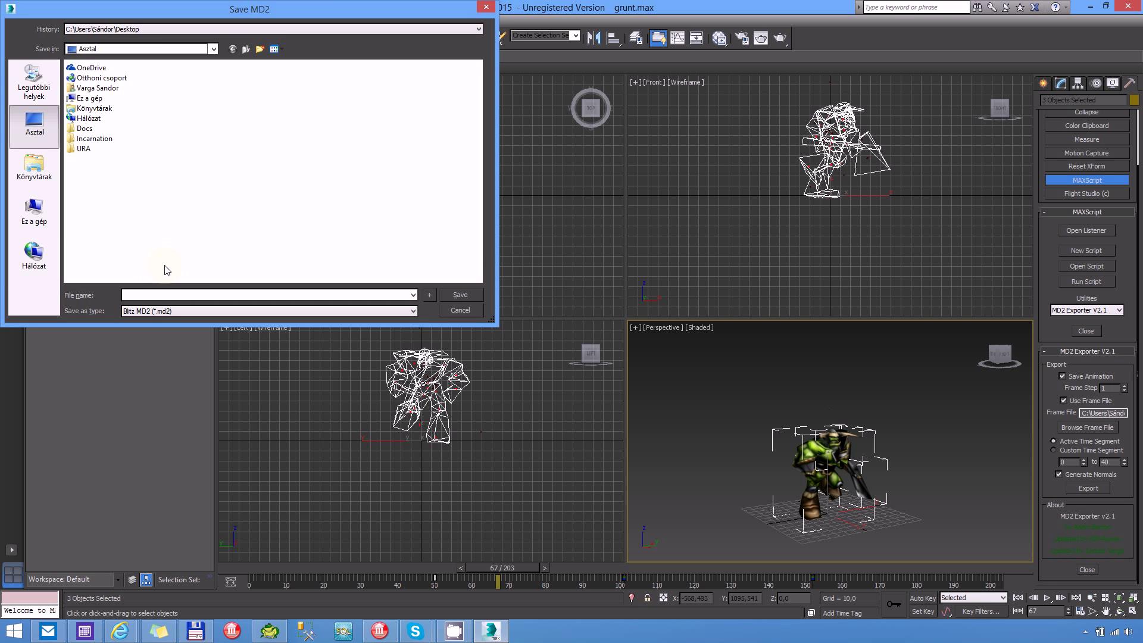
type("grunt")
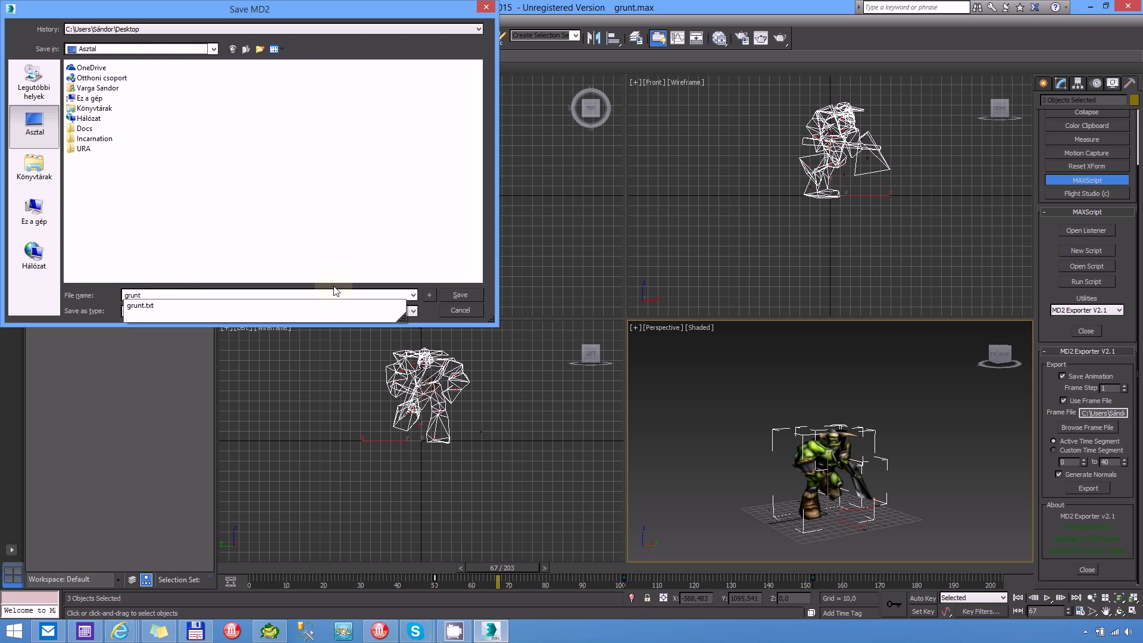
left_click(452, 295)
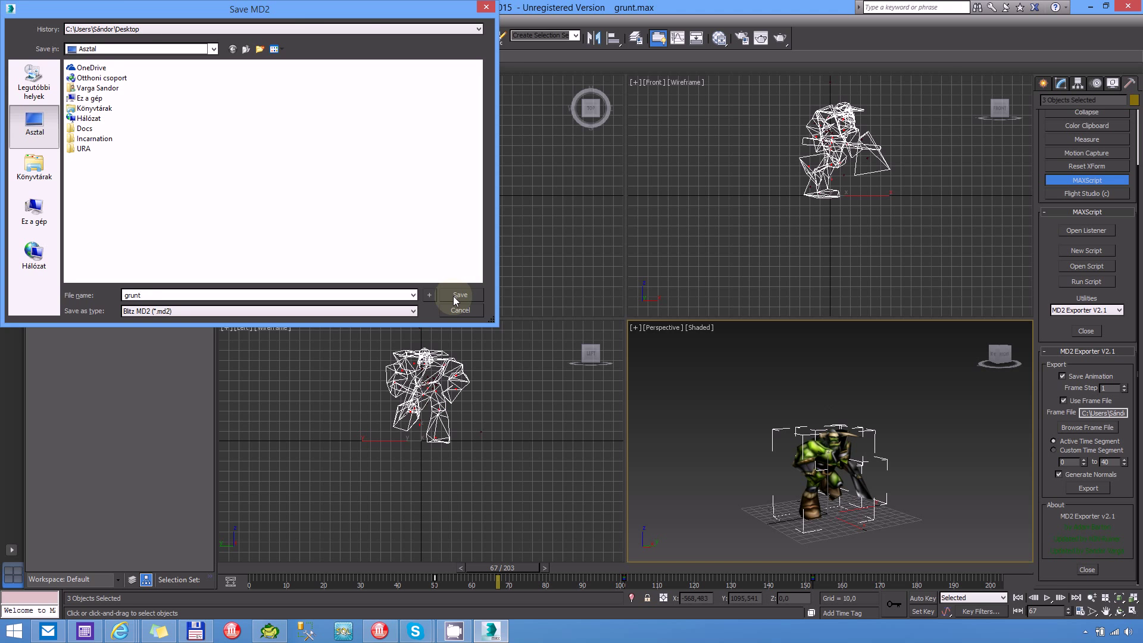
left_click(457, 295)
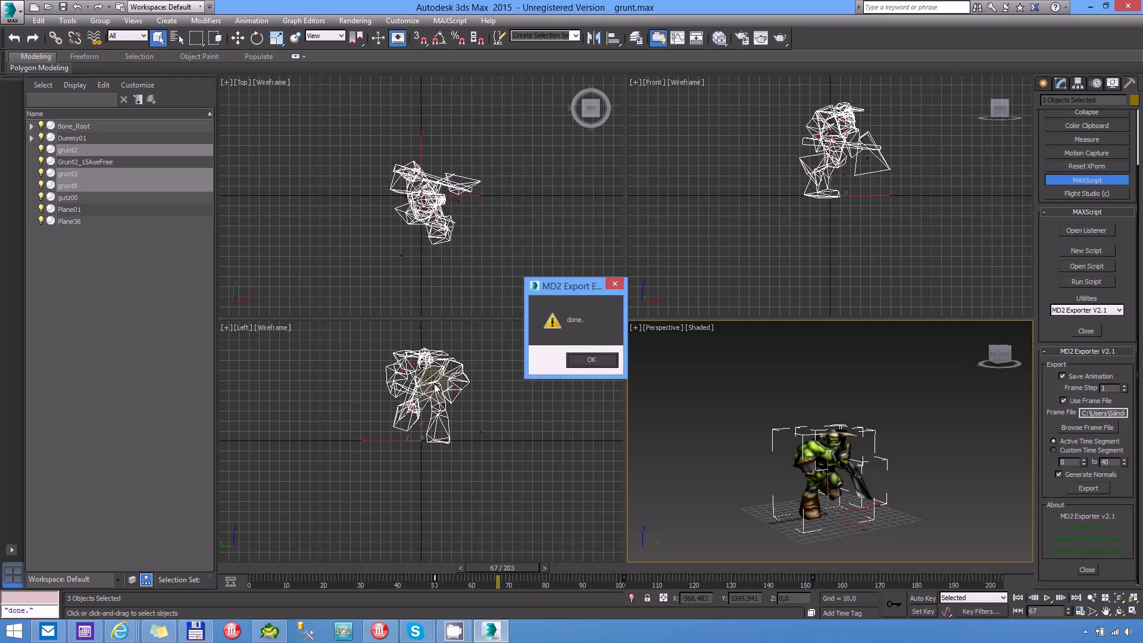
left_click(609, 361)
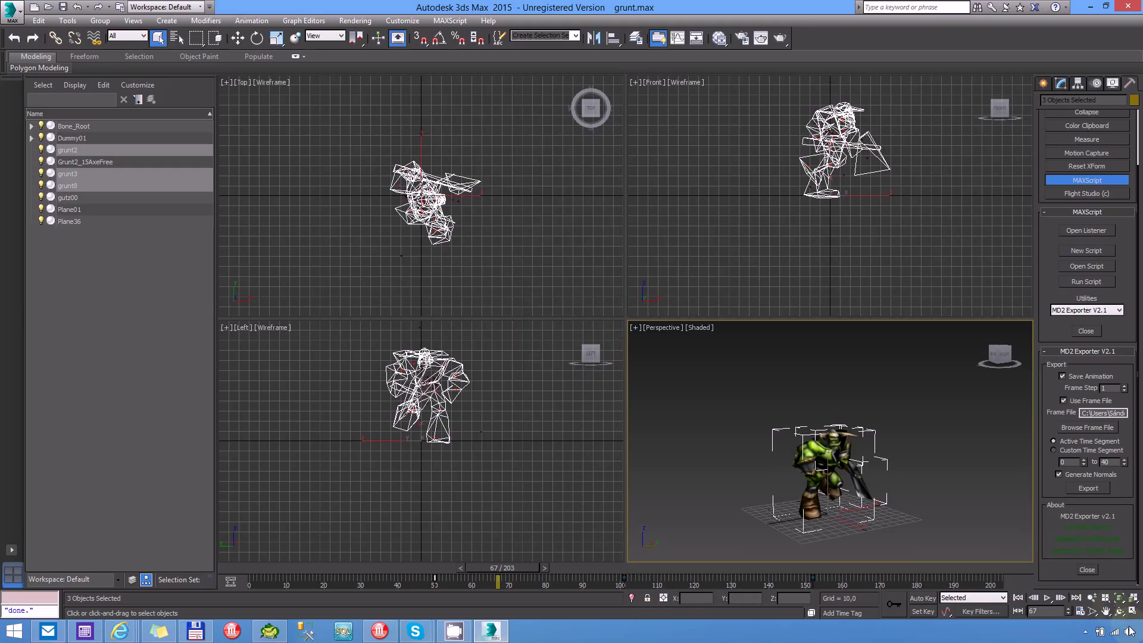
Step: Switch to Total Commander on the desktop folder and mark the new grunt.md2 file
key("super+d")
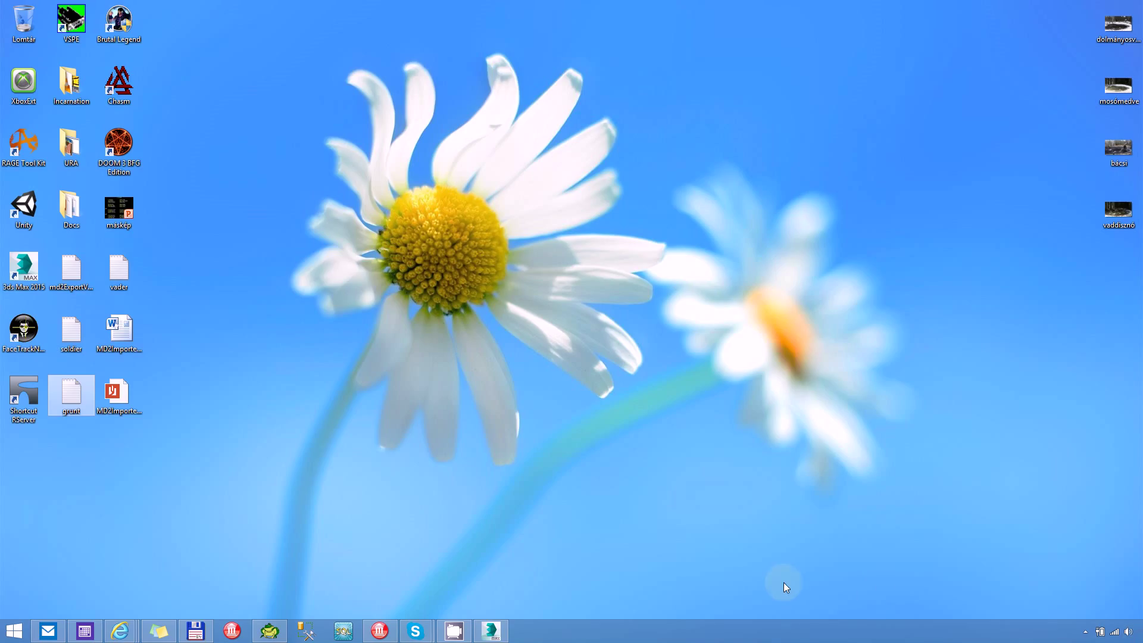
left_click(196, 631)
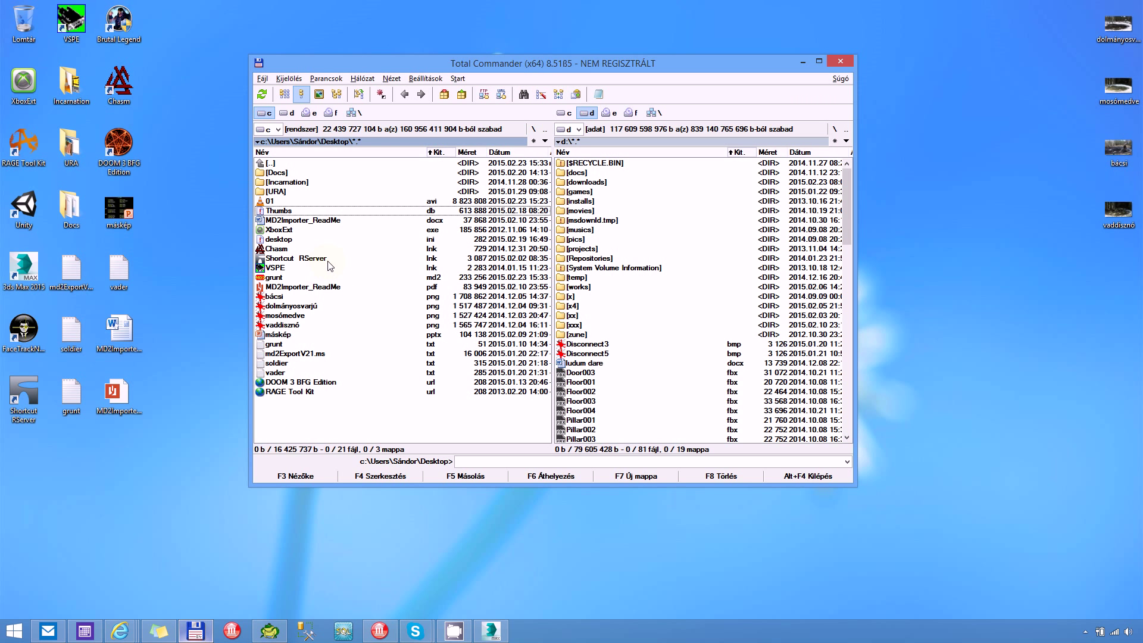
right_click(268, 278)
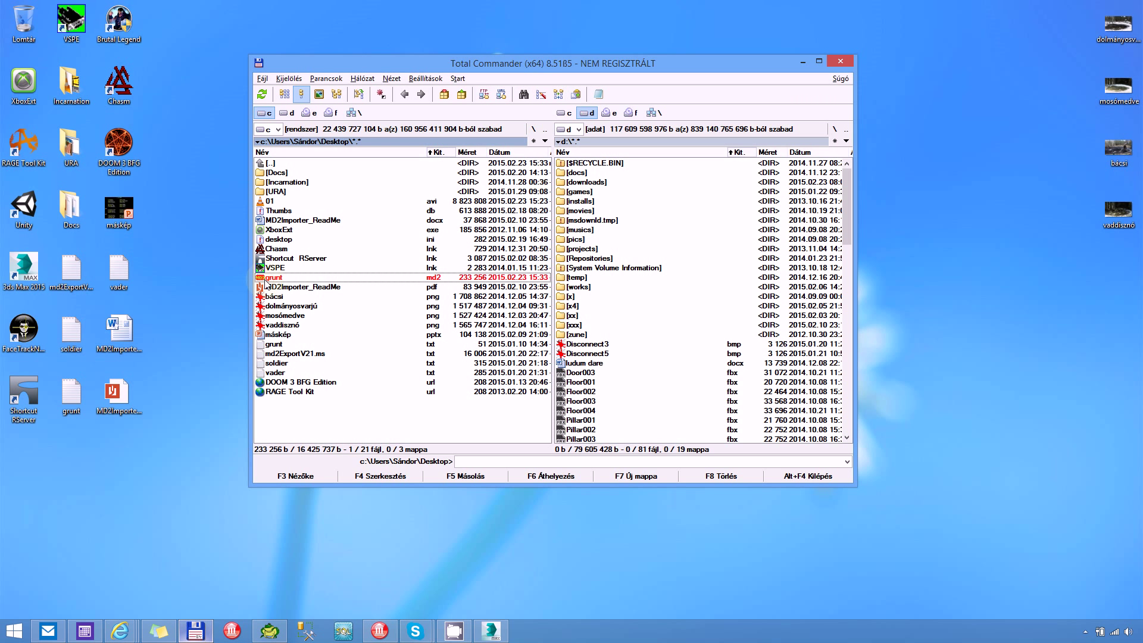